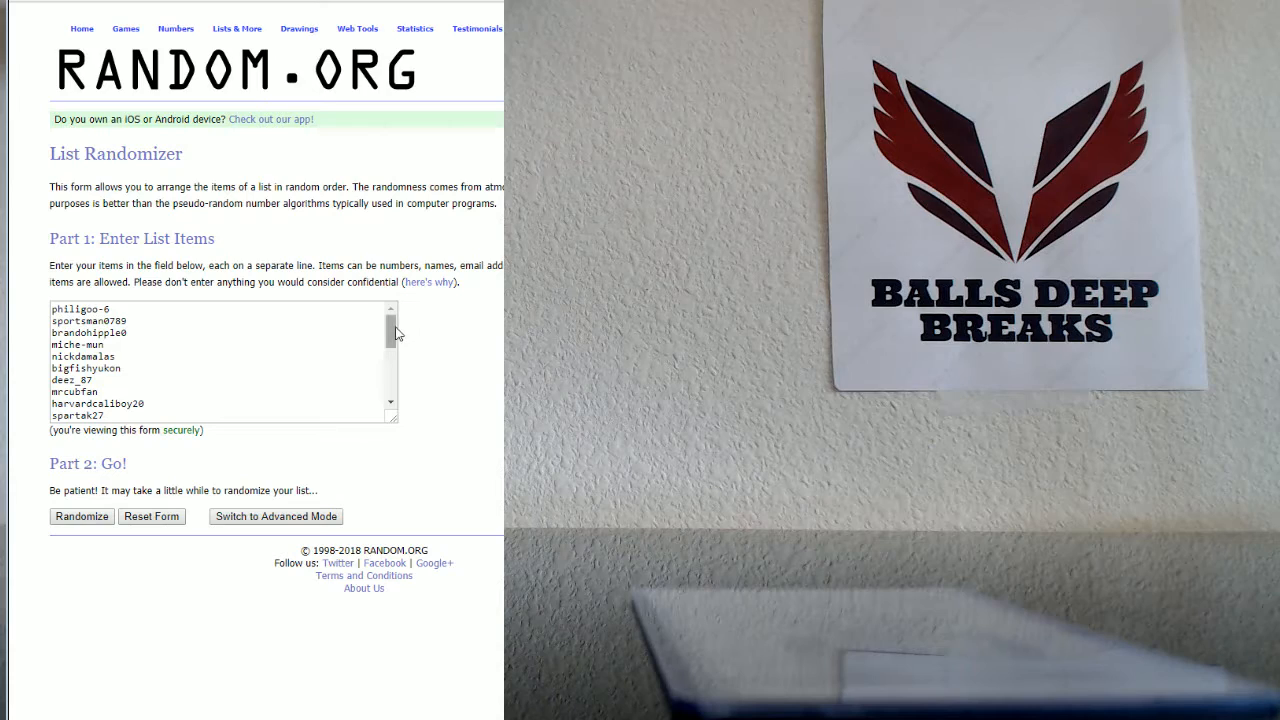
pyautogui.moveTo(395, 349)
pyautogui.mouseDown()
pyautogui.moveTo(395, 374)
pyautogui.moveTo(401, 316)
pyautogui.mouseUp()
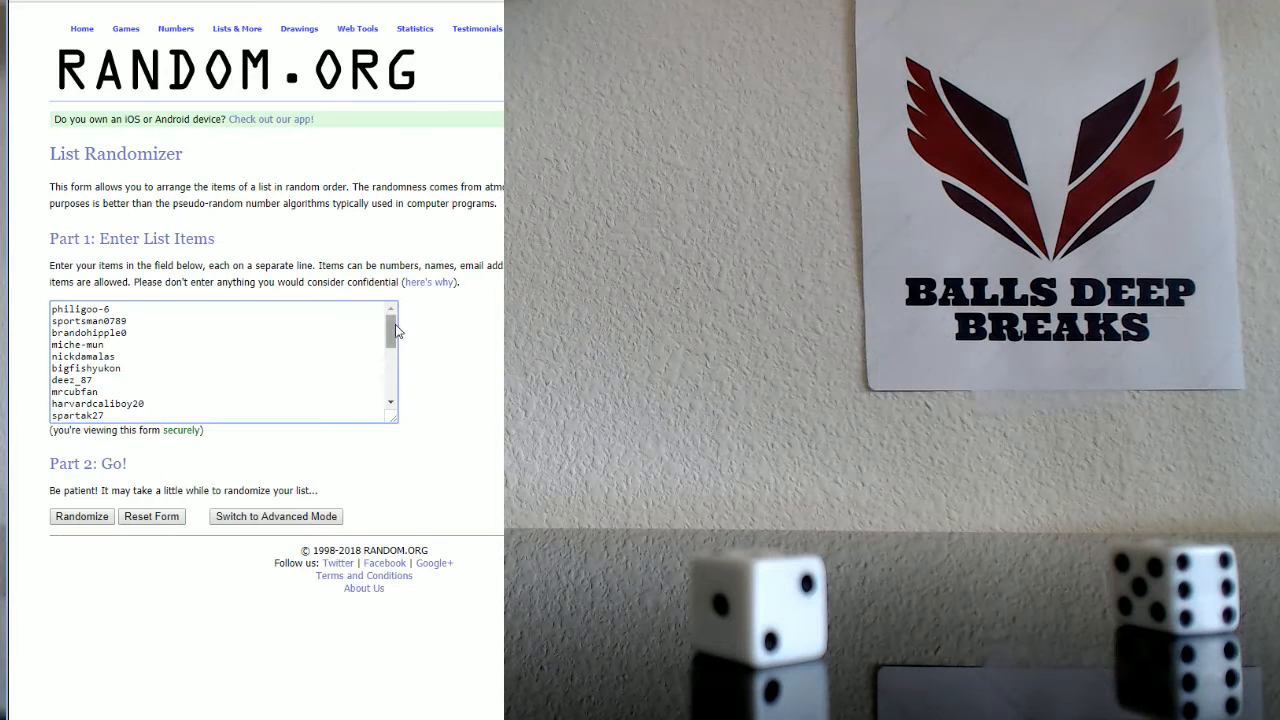
pyautogui.moveTo(395, 336); pyautogui.dragTo(400, 388)
pyautogui.click(80, 516)
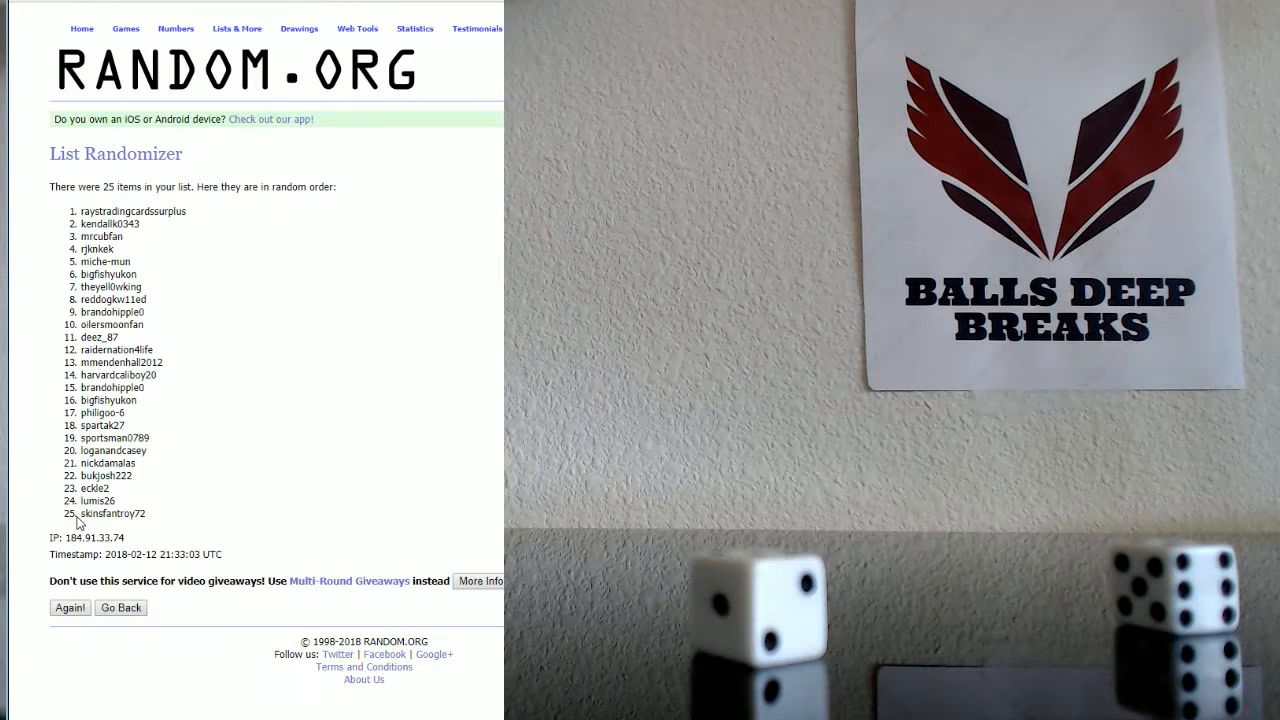
pyautogui.click(66, 609)
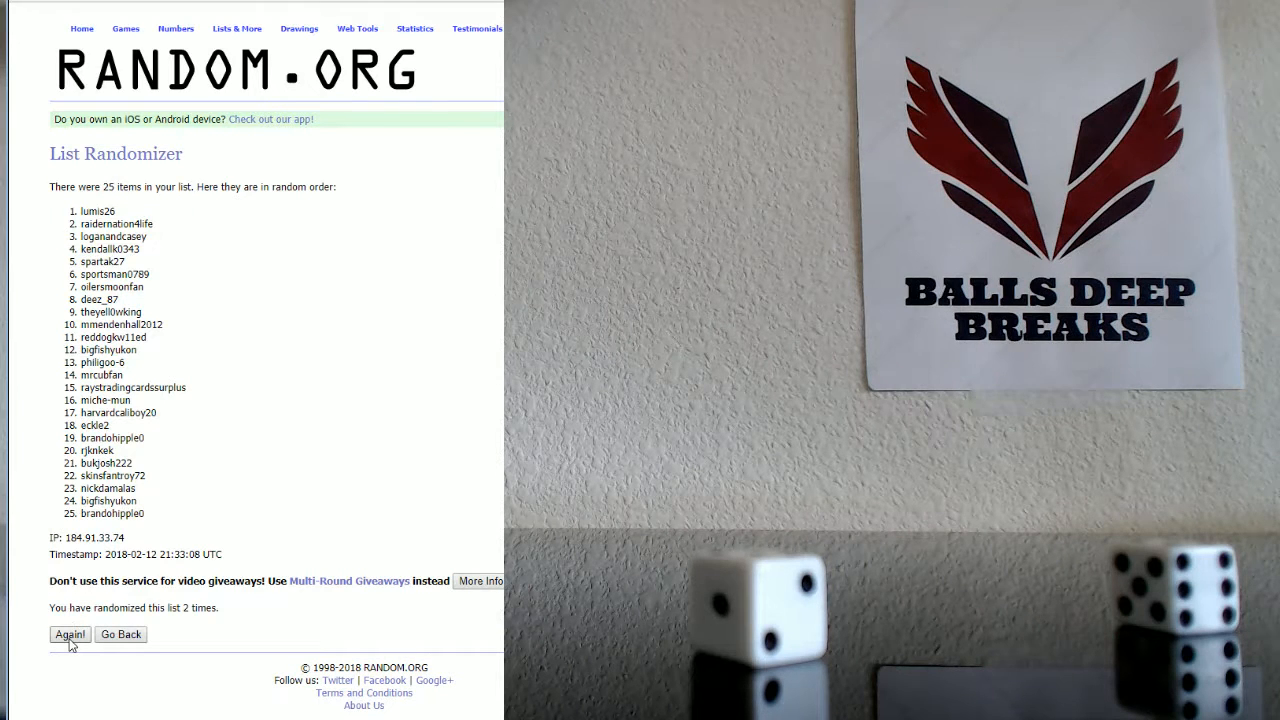
pyautogui.click(71, 637)
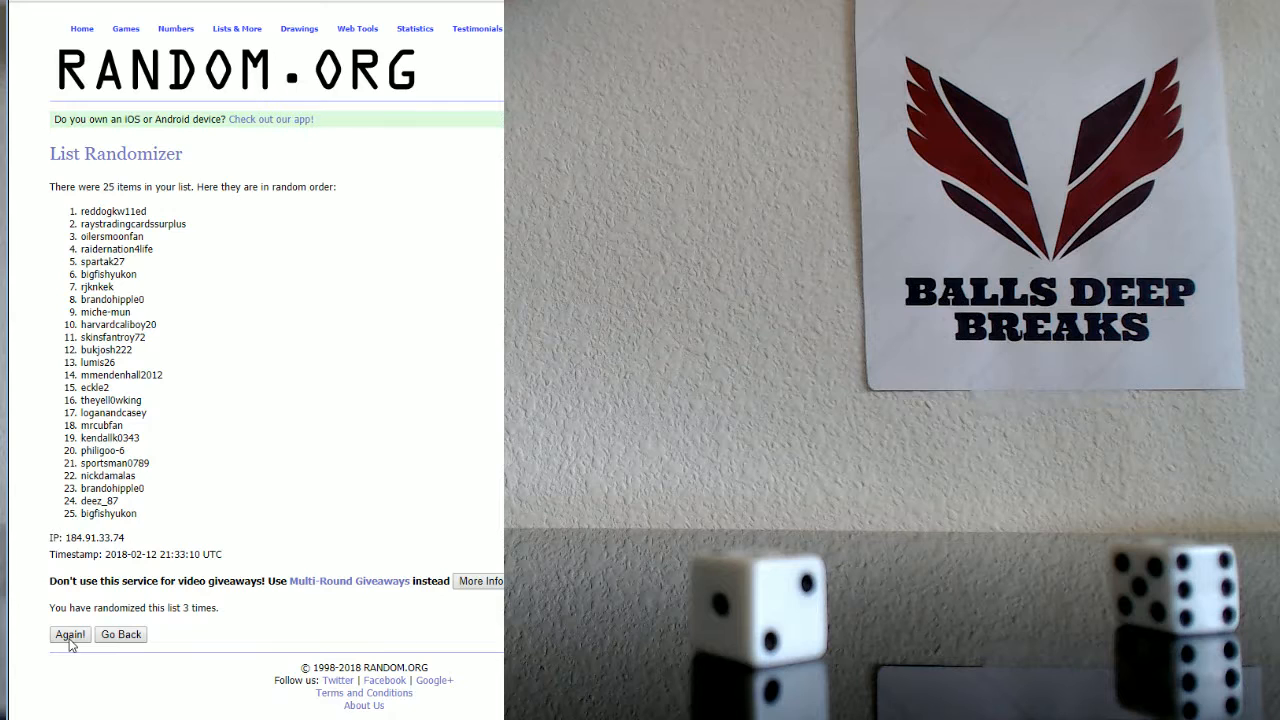
pyautogui.click(71, 637)
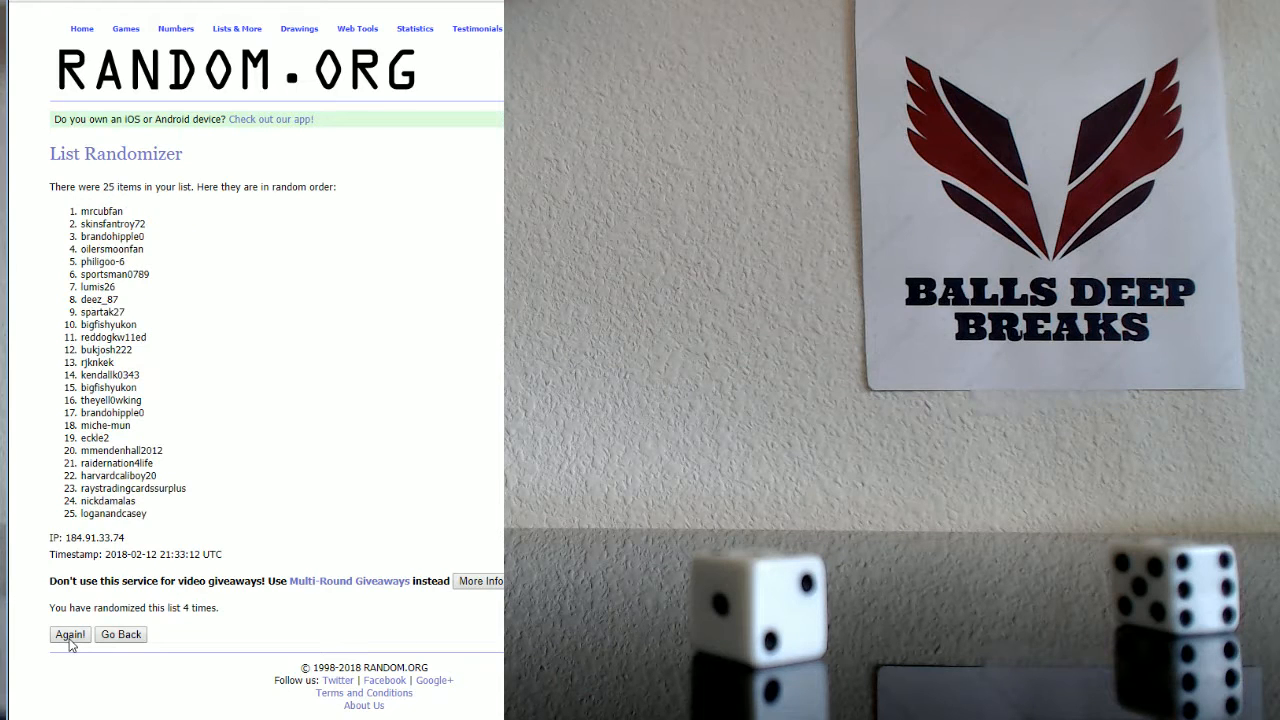
pyautogui.click(71, 637)
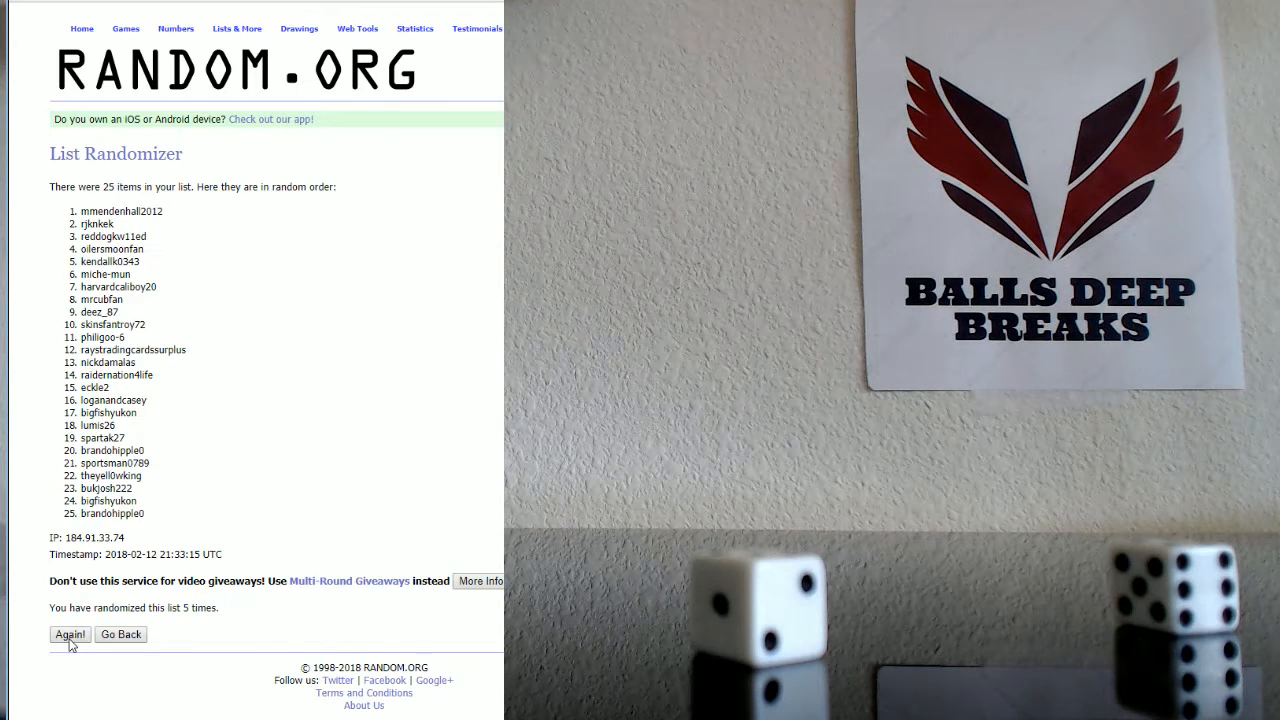
pyautogui.click(71, 637)
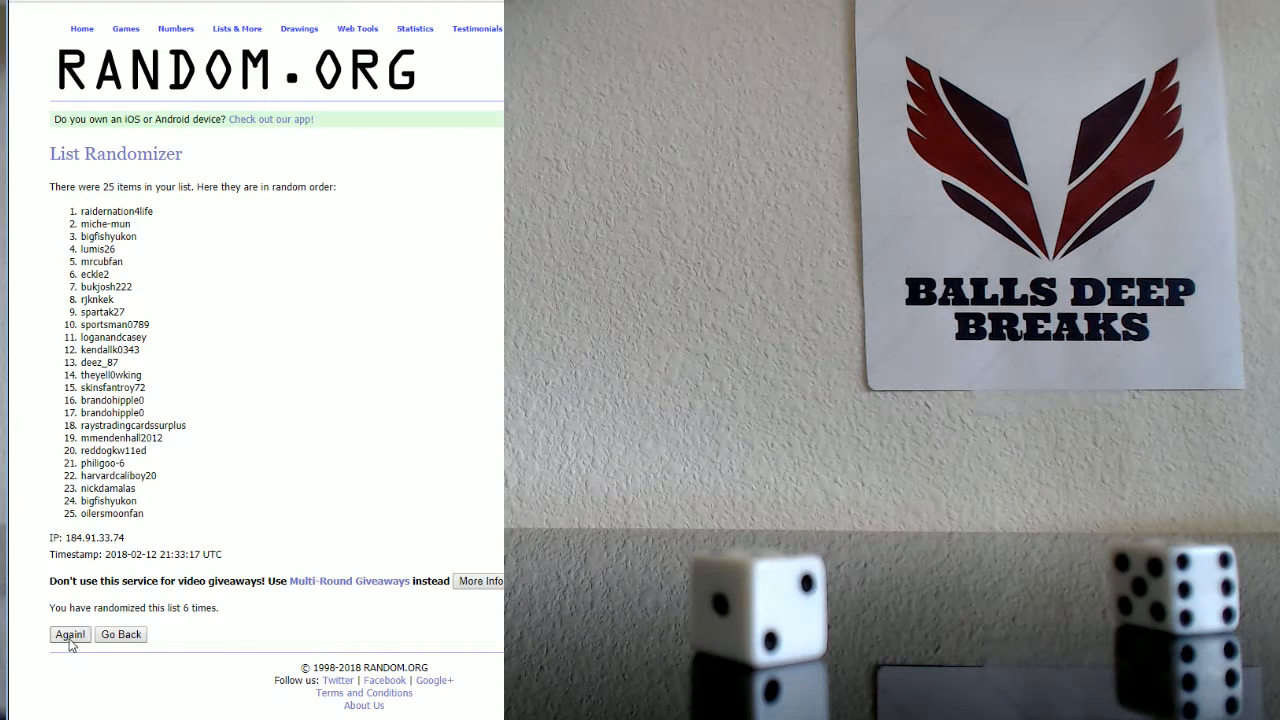
pyautogui.click(71, 637)
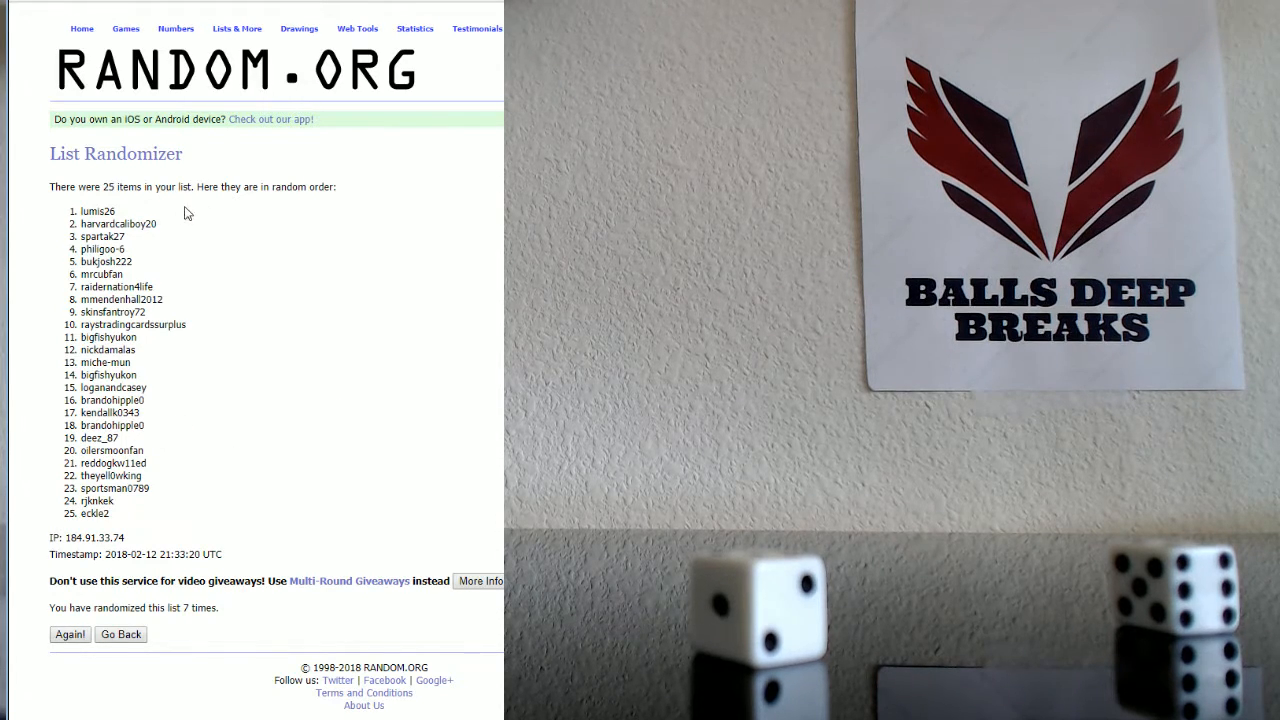